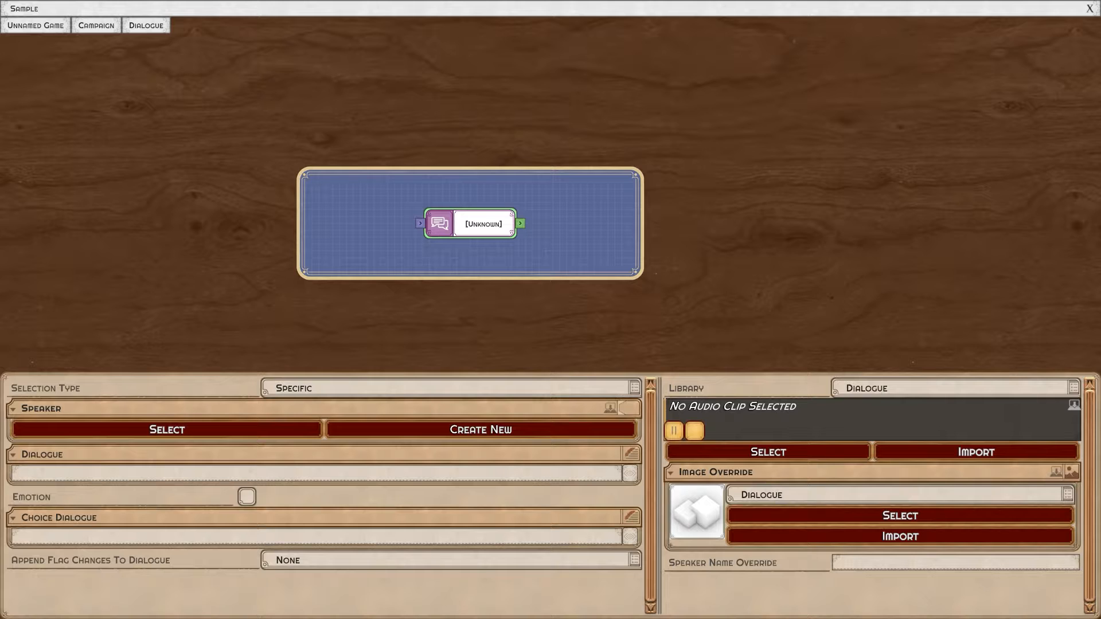
Assign the speaker Ding Bat to the dialogue node, keeping the selection type Specific.
drag(550, 195, 537, 204)
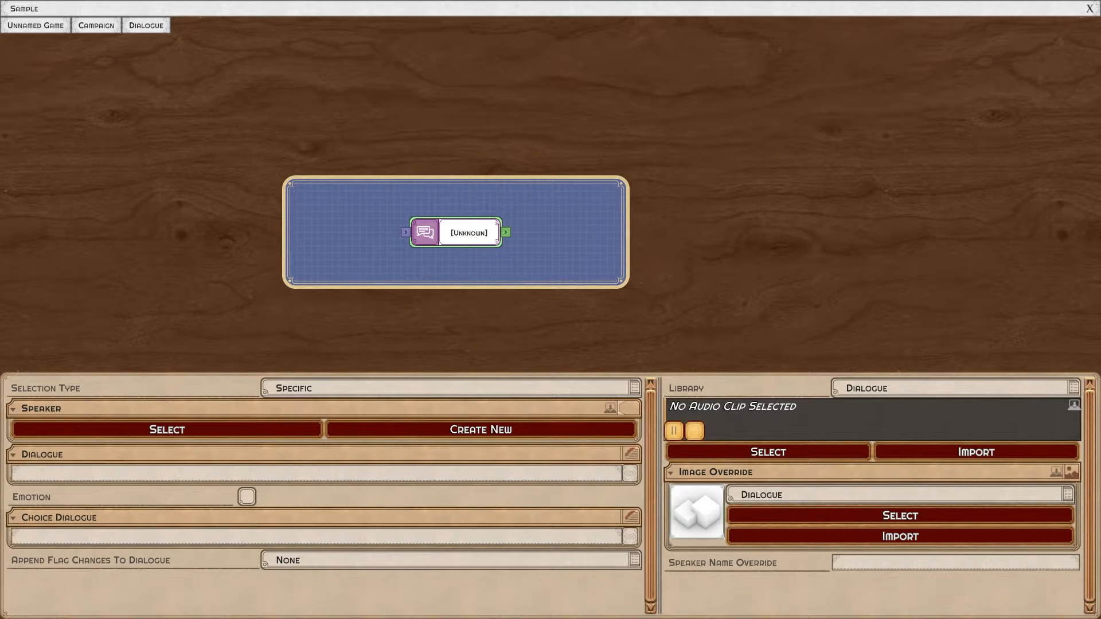
click(448, 388)
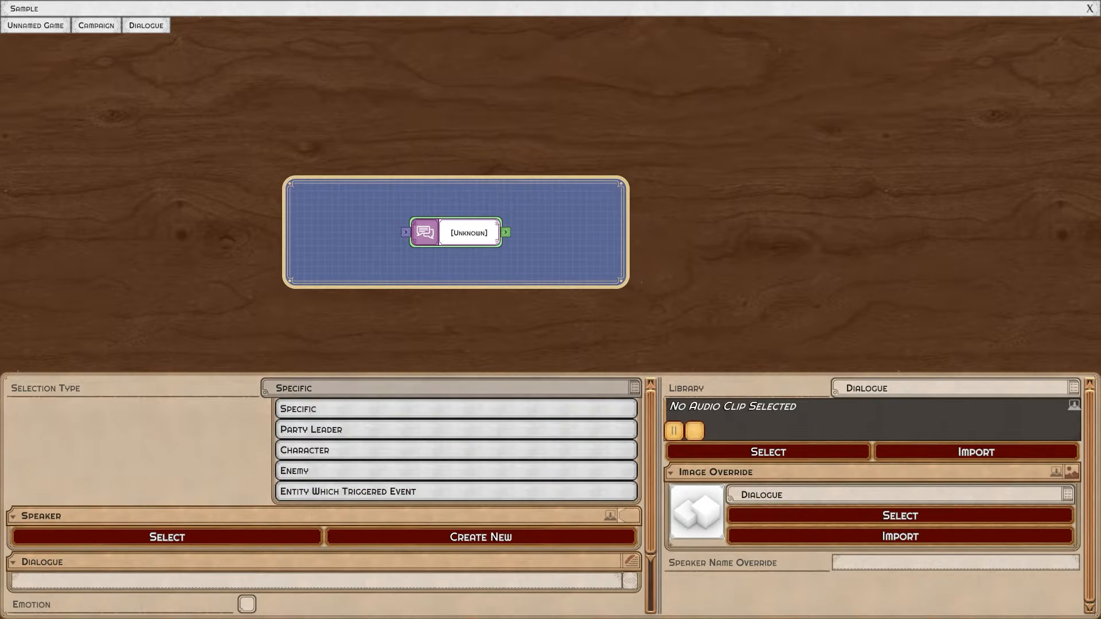
click(447, 389)
click(448, 388)
click(167, 537)
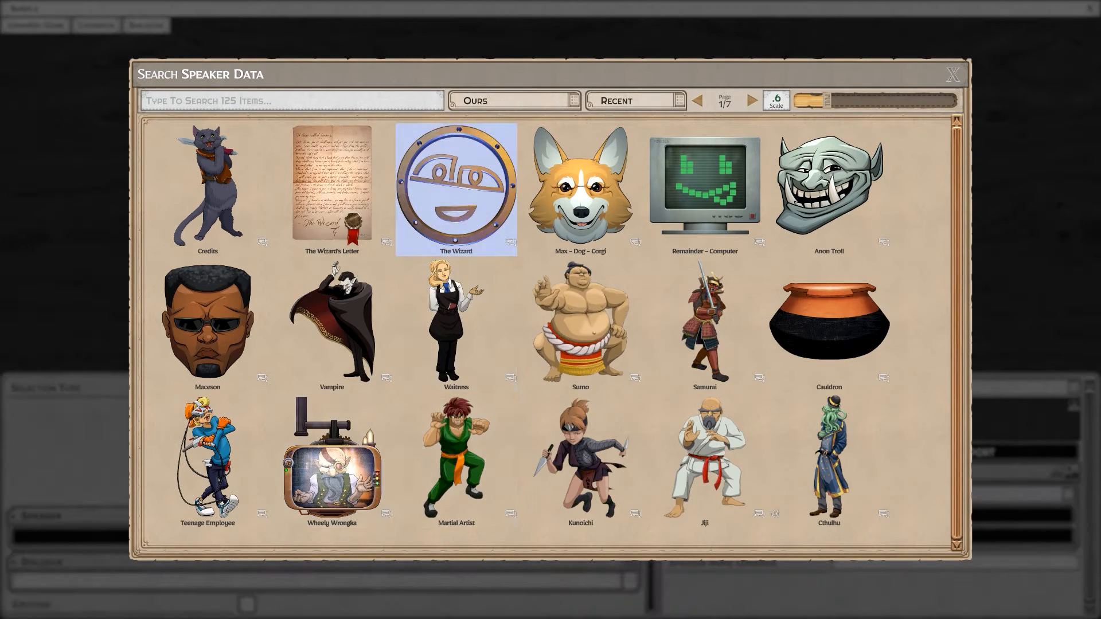
text(ding)
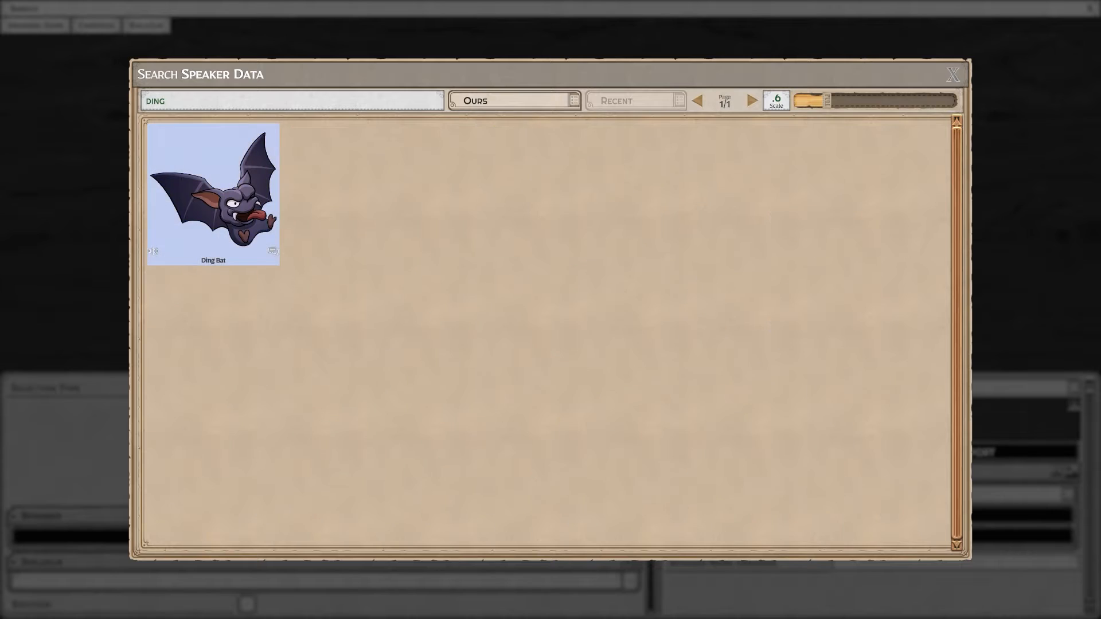
click(229, 194)
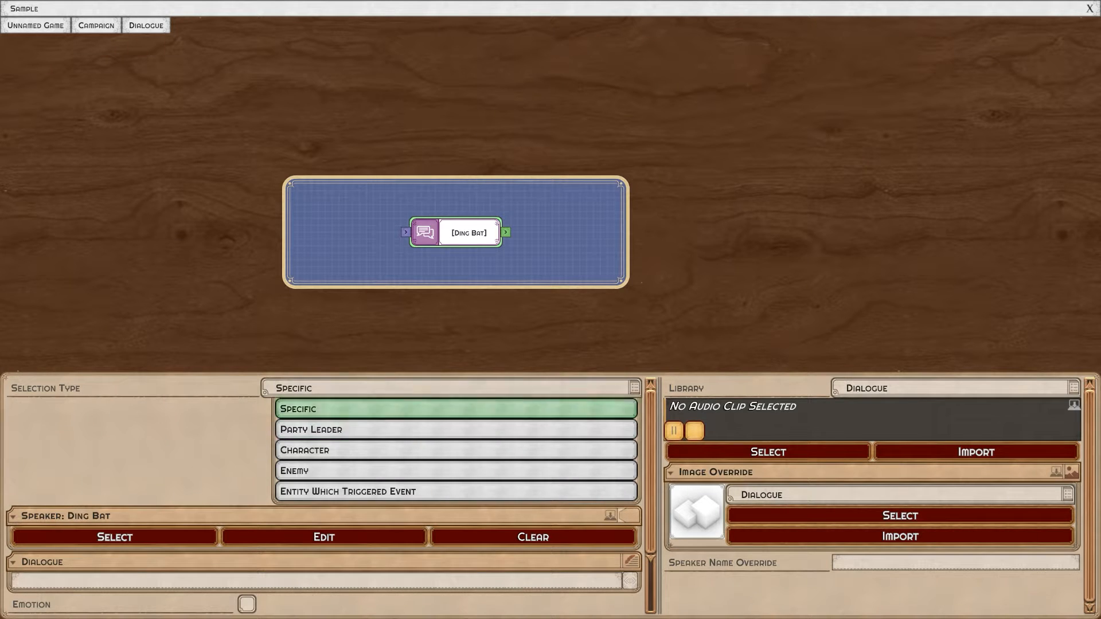
click(422, 409)
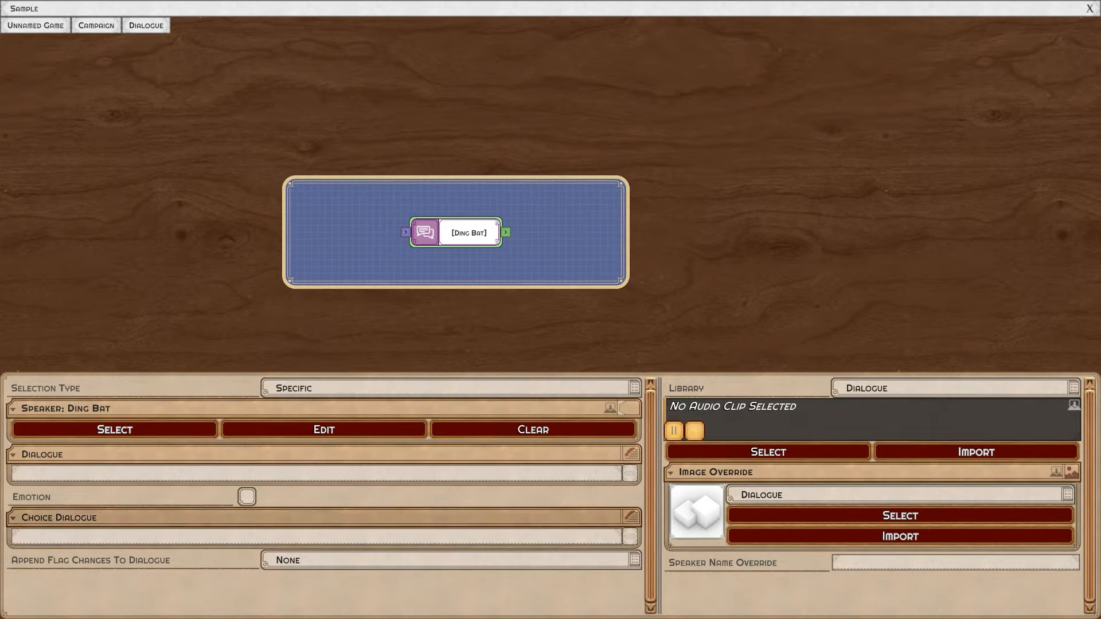
click(246, 496)
click(448, 497)
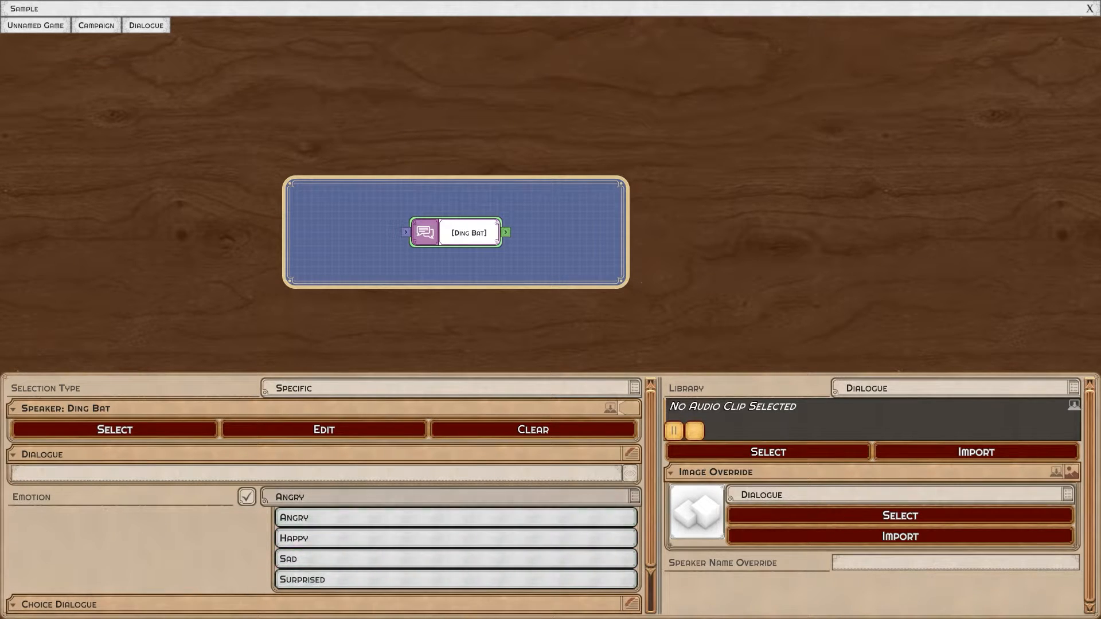
click(401, 496)
click(247, 497)
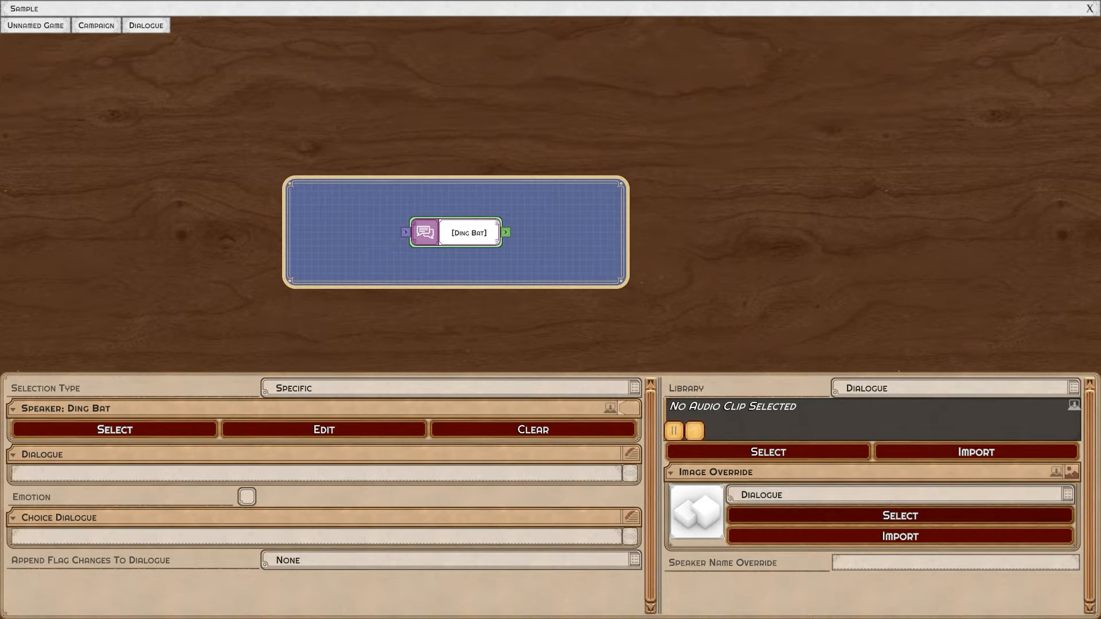
Set the dialogue node's image override to the DingBat Spooky image.
click(901, 516)
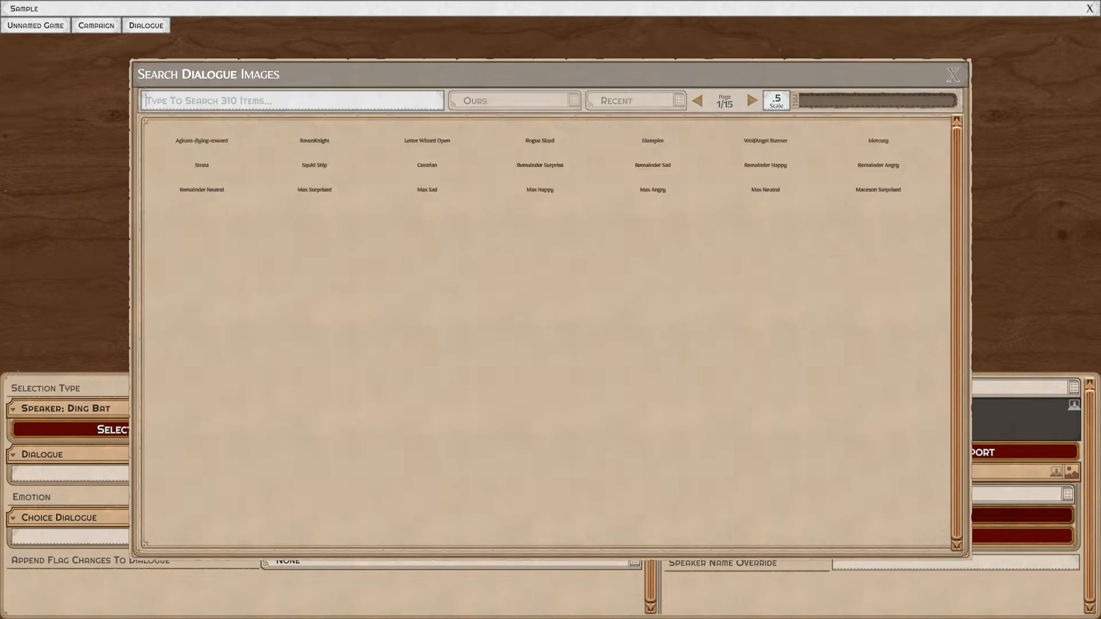
text(ding)
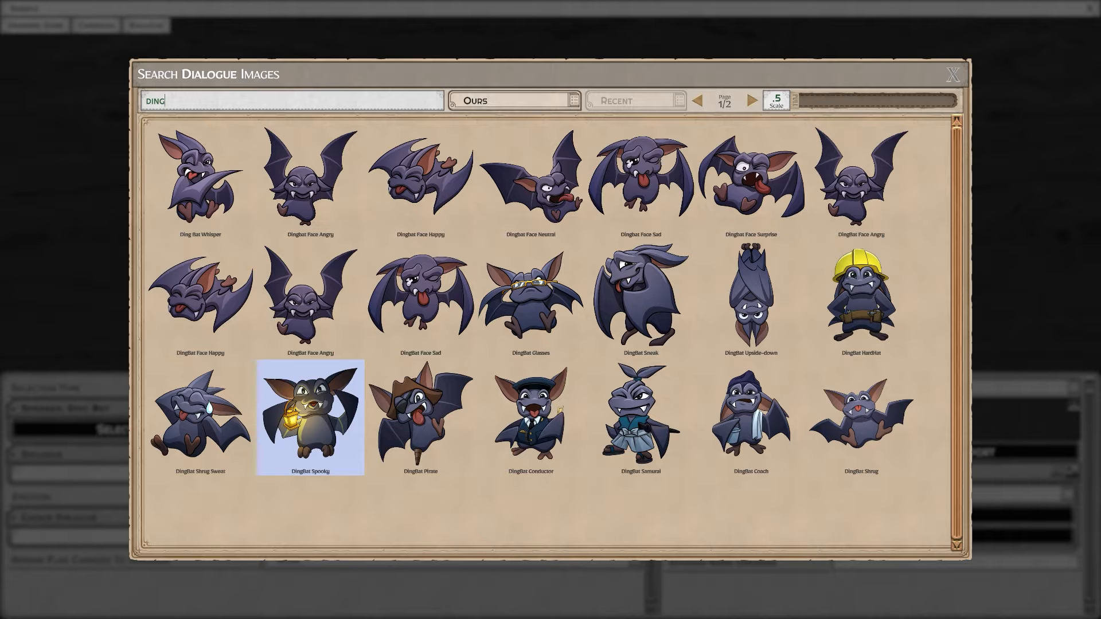
click(310, 418)
drag(551, 195, 525, 212)
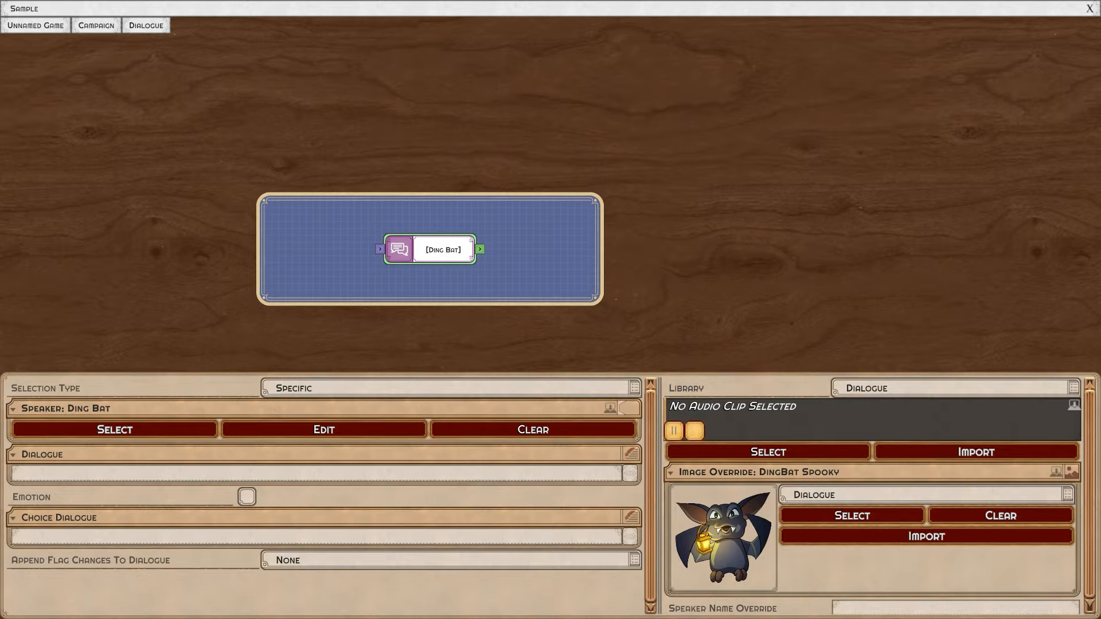
drag(524, 212, 533, 204)
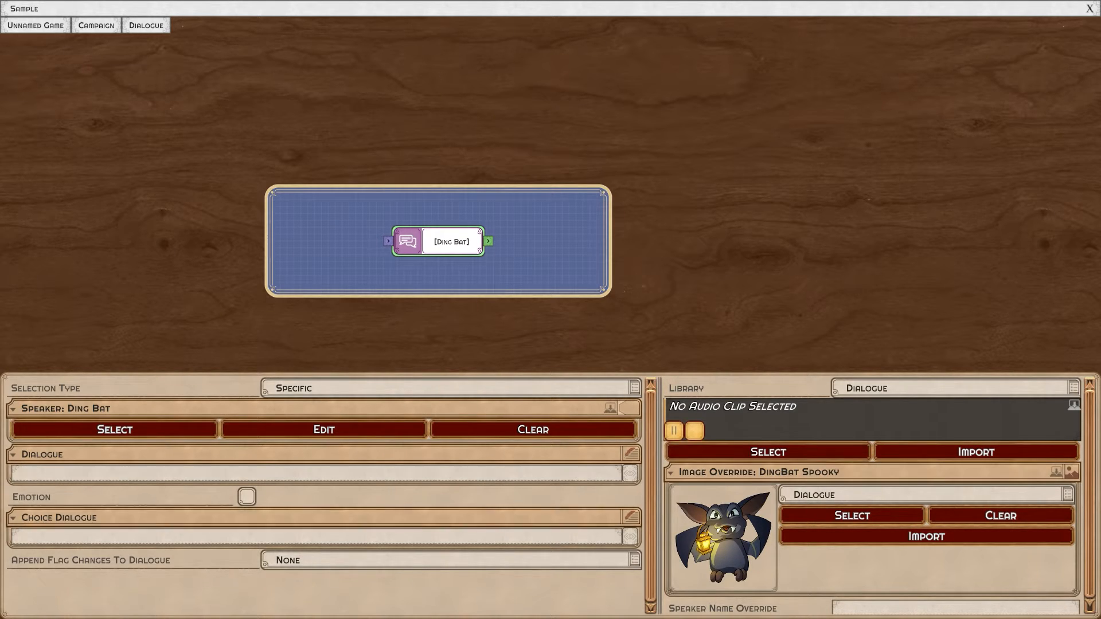
Review the available audio clip library categories for the dialogue node, keeping Dialogue selected.
click(956, 389)
scroll(961, 488, down, 10)
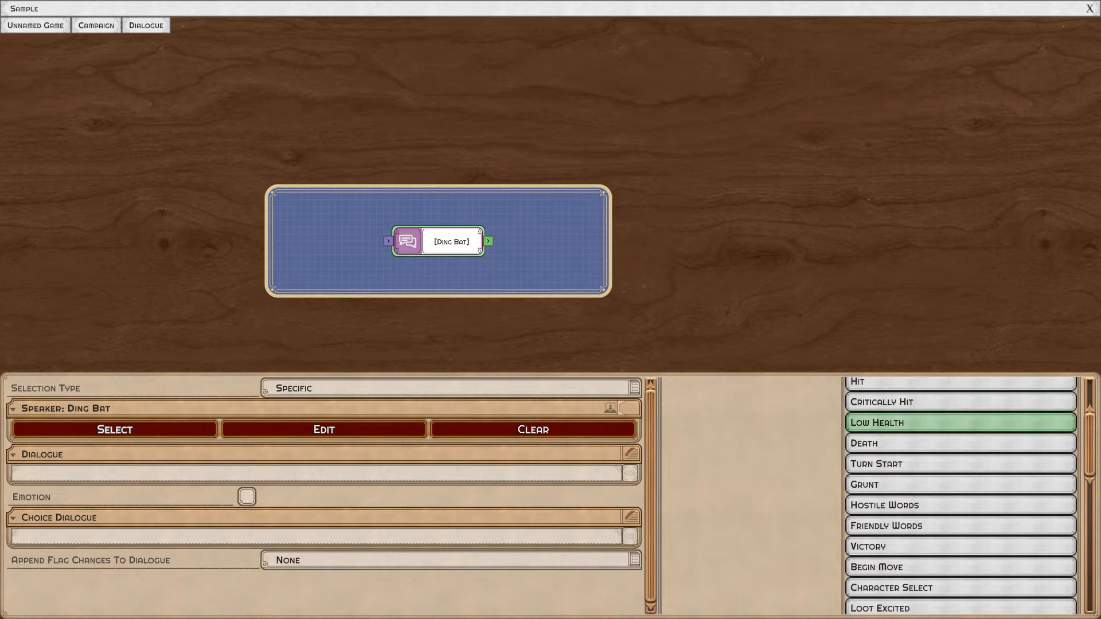
scroll(961, 544, up, 1)
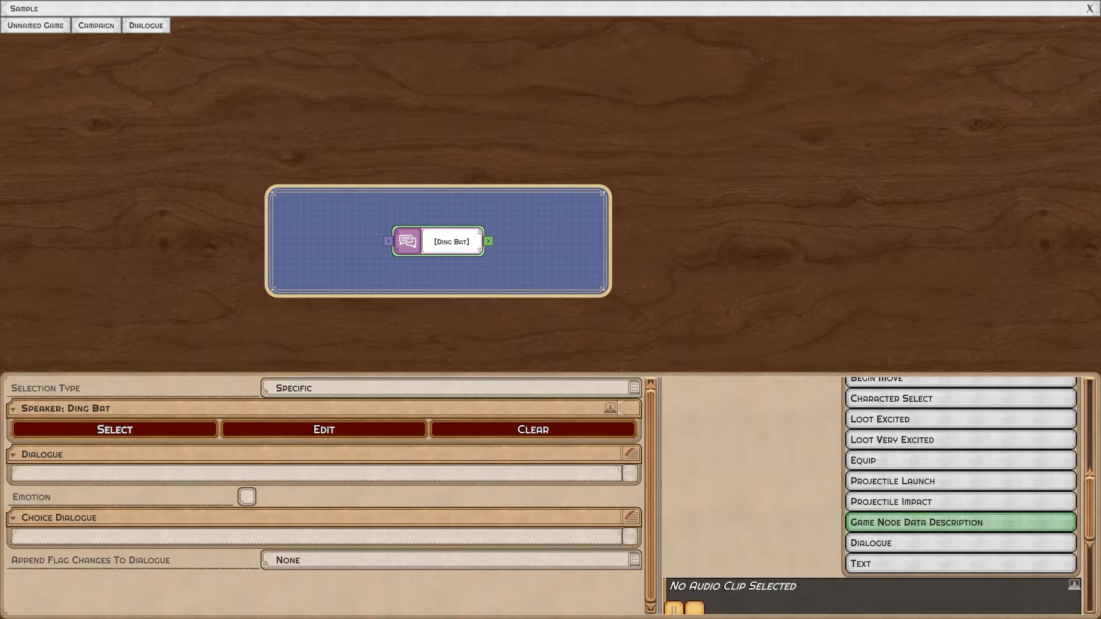
scroll(961, 521, up, 1)
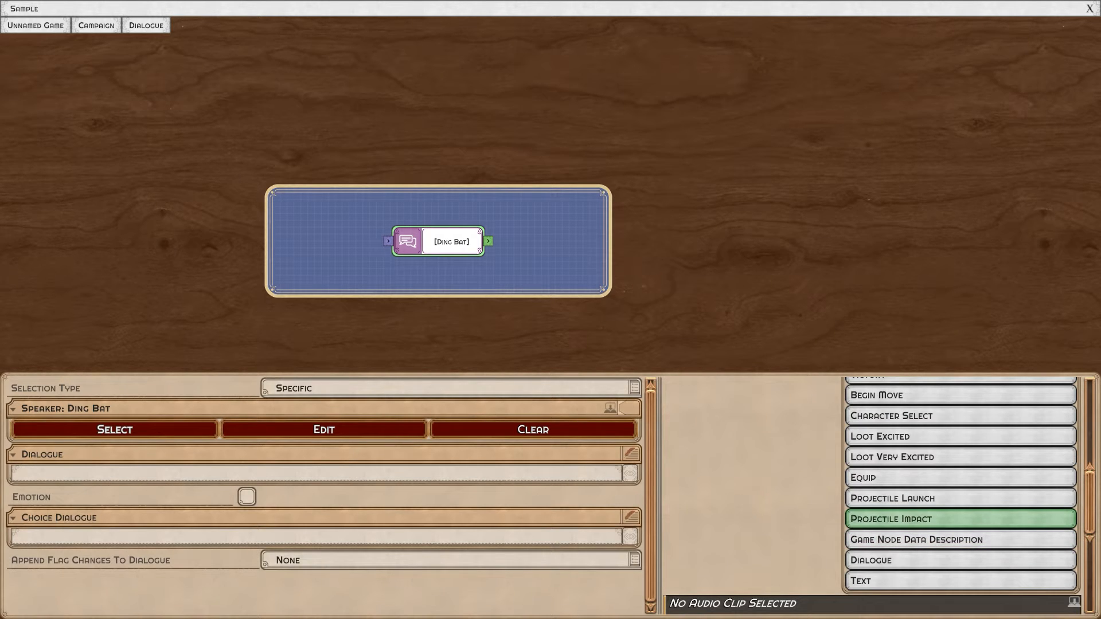
scroll(960, 540, up, 4)
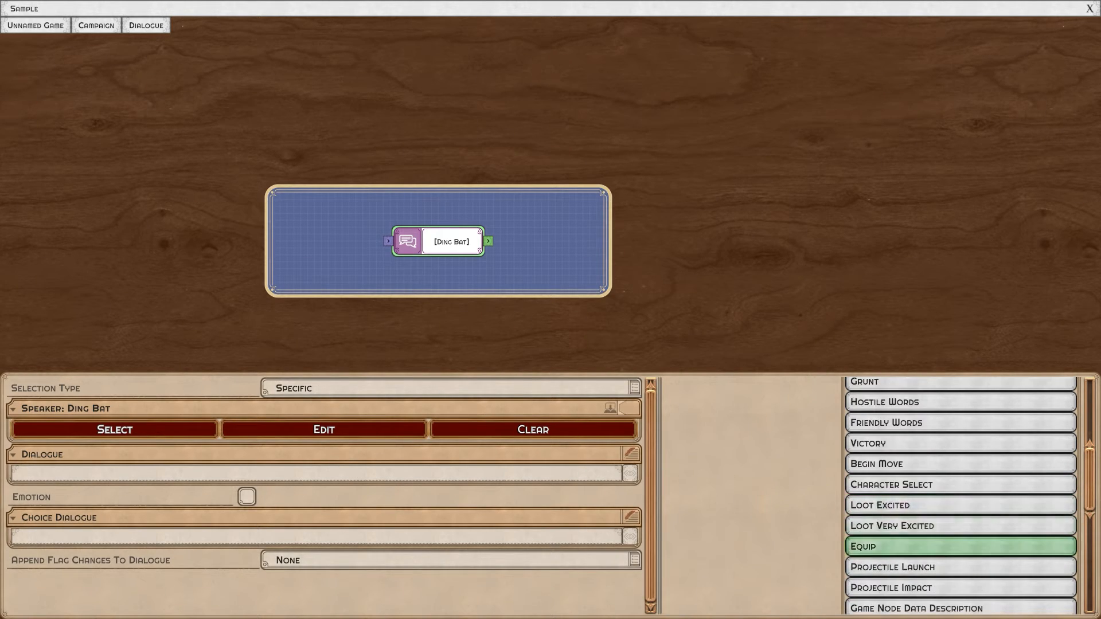
scroll(961, 547, up, 10)
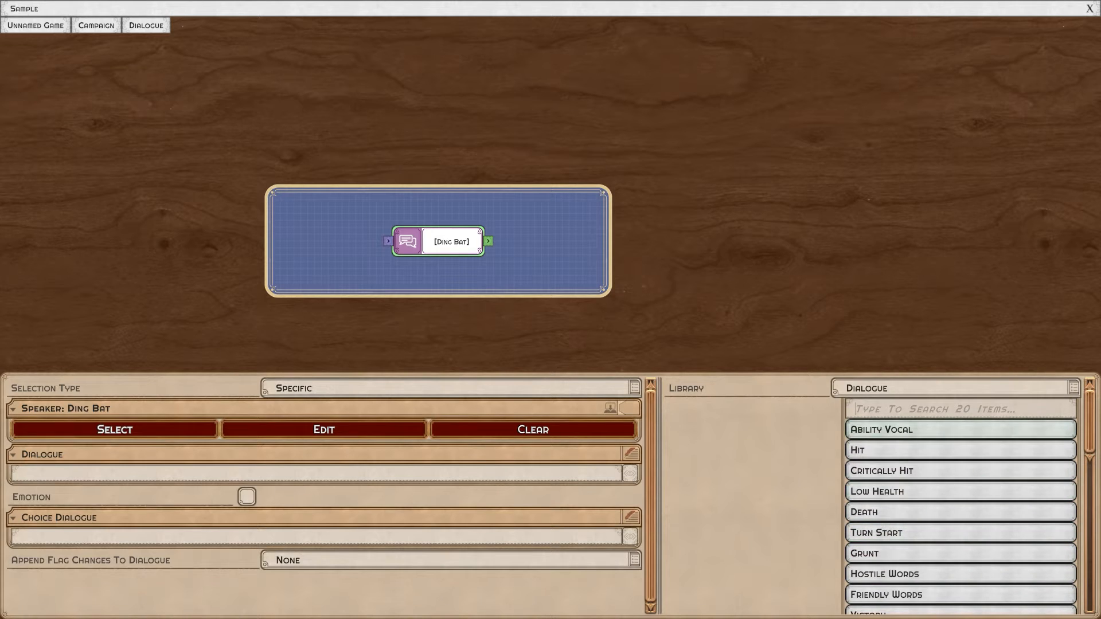
click(956, 388)
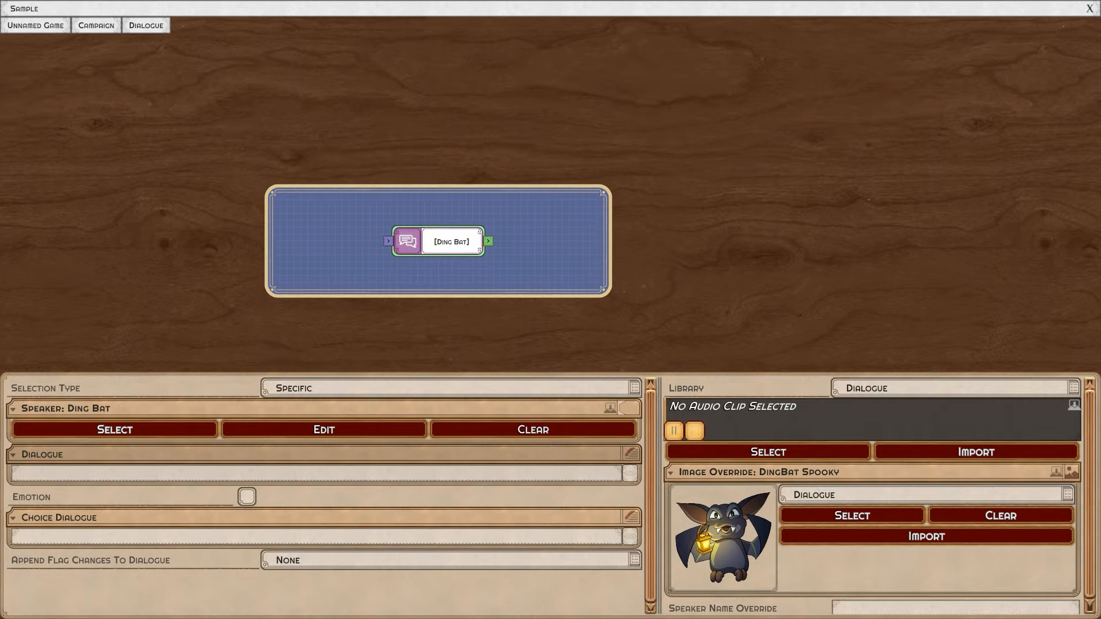
Enter "Hello!" as the dialogue text of the Ding Bat node.
text(Hello!)
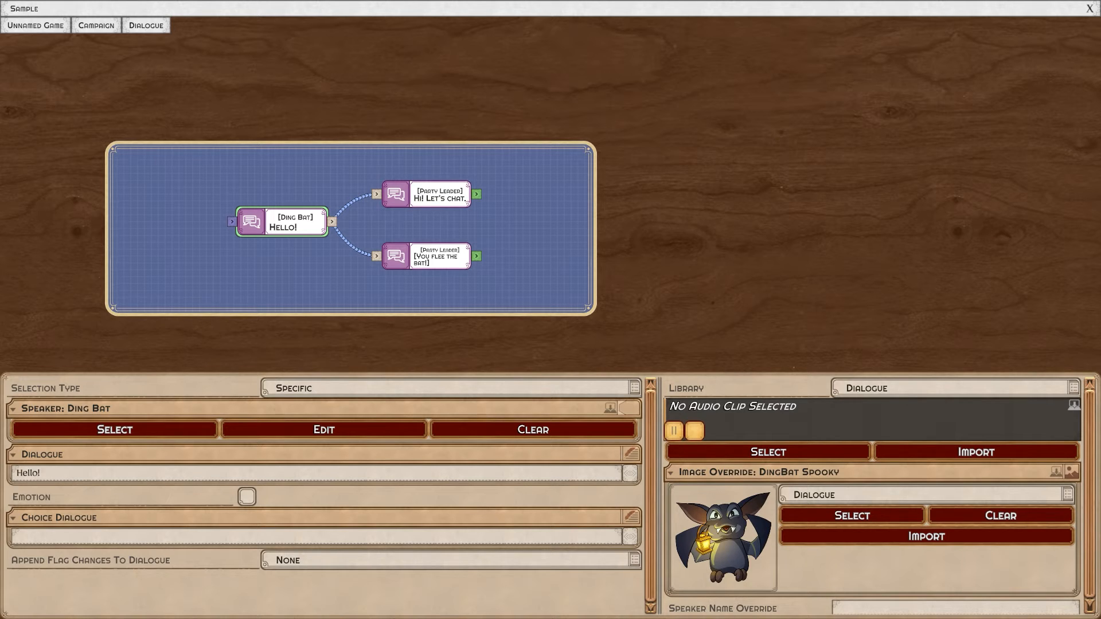
Inspect the two Party Leader reply nodes and choose the [Talk] reply in the in-game dialogue.
click(427, 256)
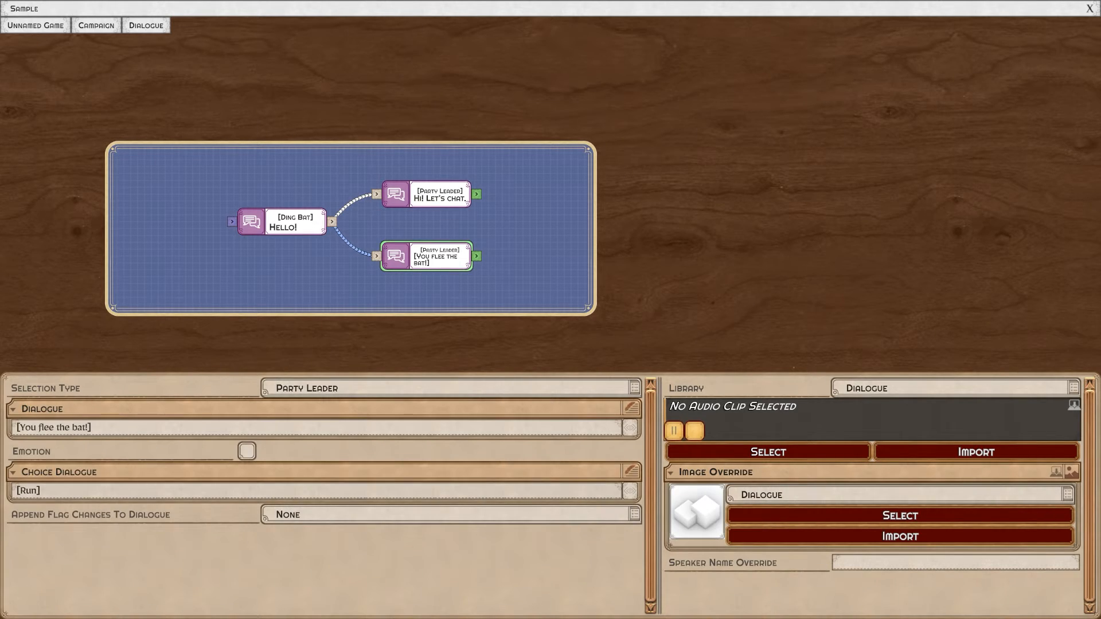
click(427, 194)
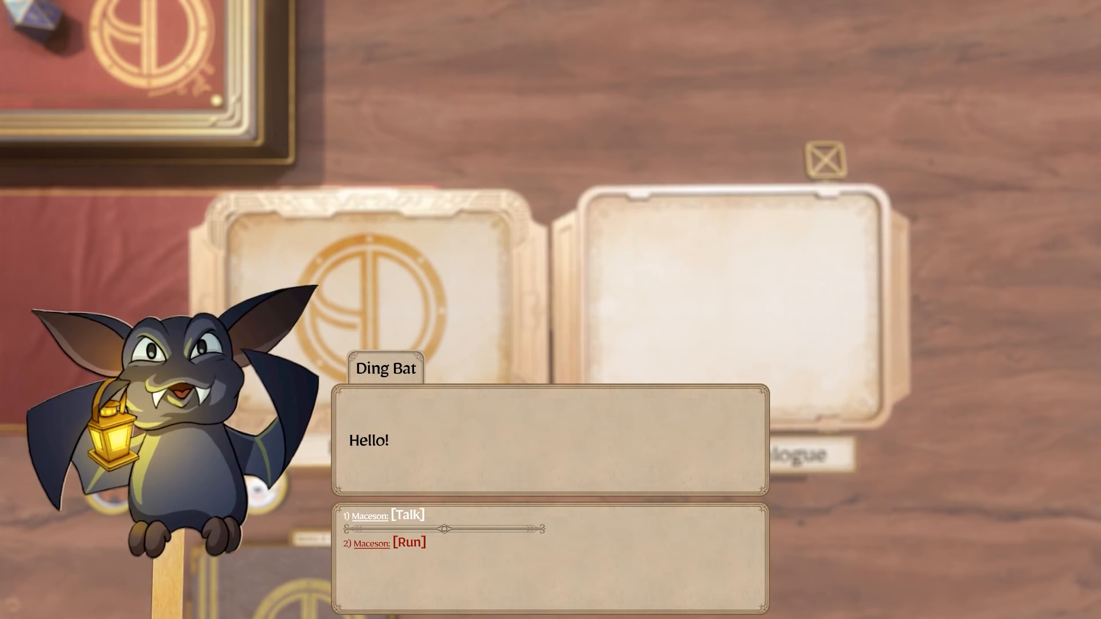
key(1)
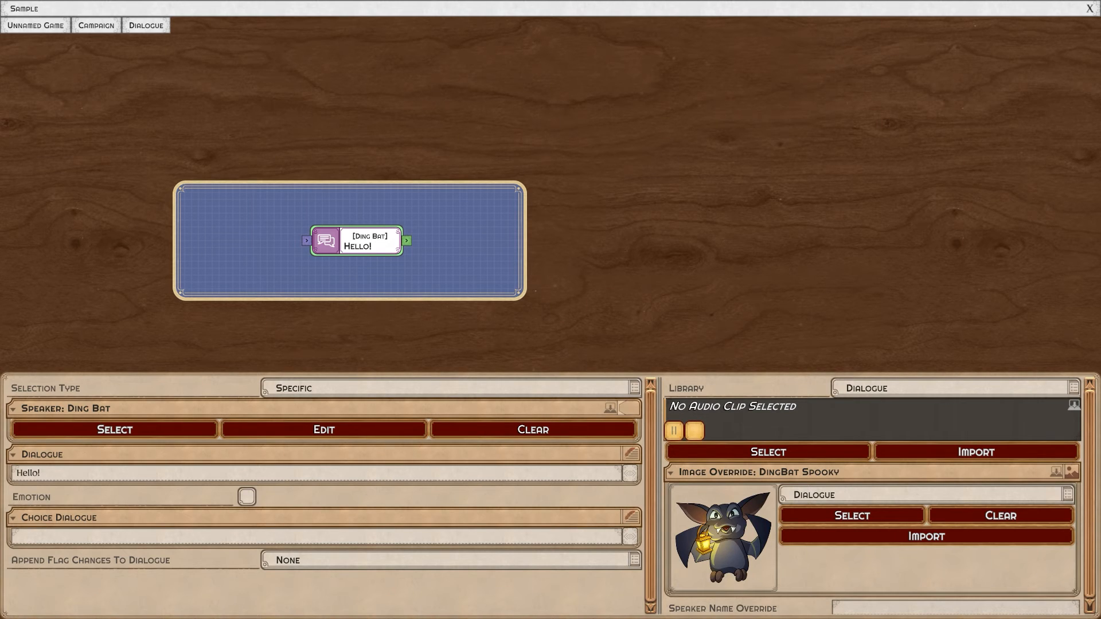
Set the Ding Bat node's speaker name override to "Spooky Ding Bat".
text(Spooky Ding Bat)
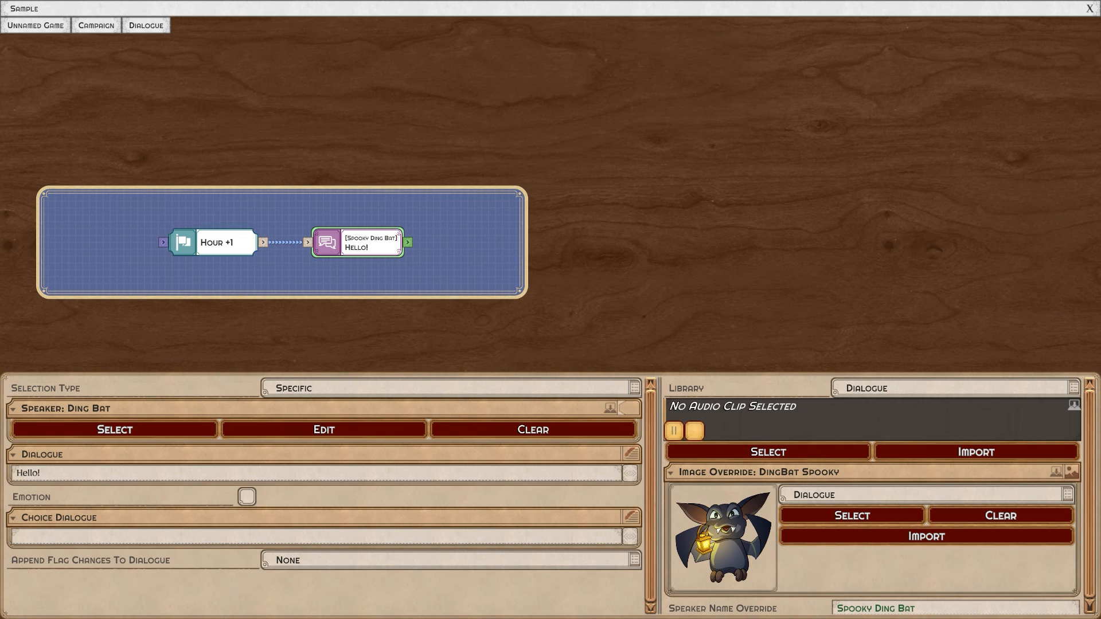
Set Append Flag Changes To Dialogue to Change on the Spooky Ding Bat node and check its other options.
click(447, 560)
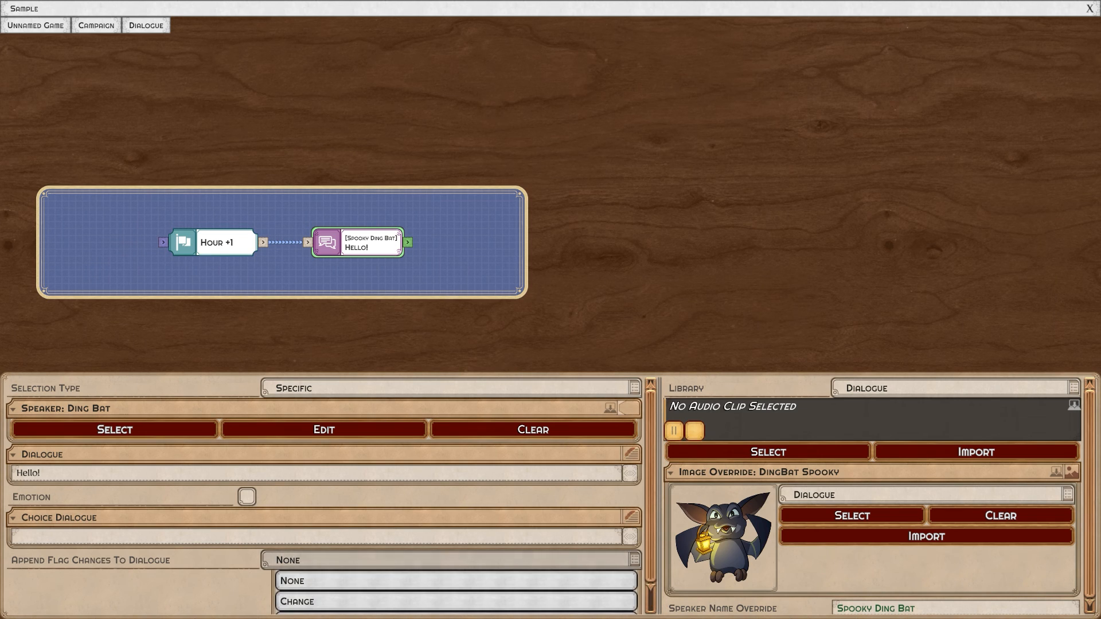
click(456, 580)
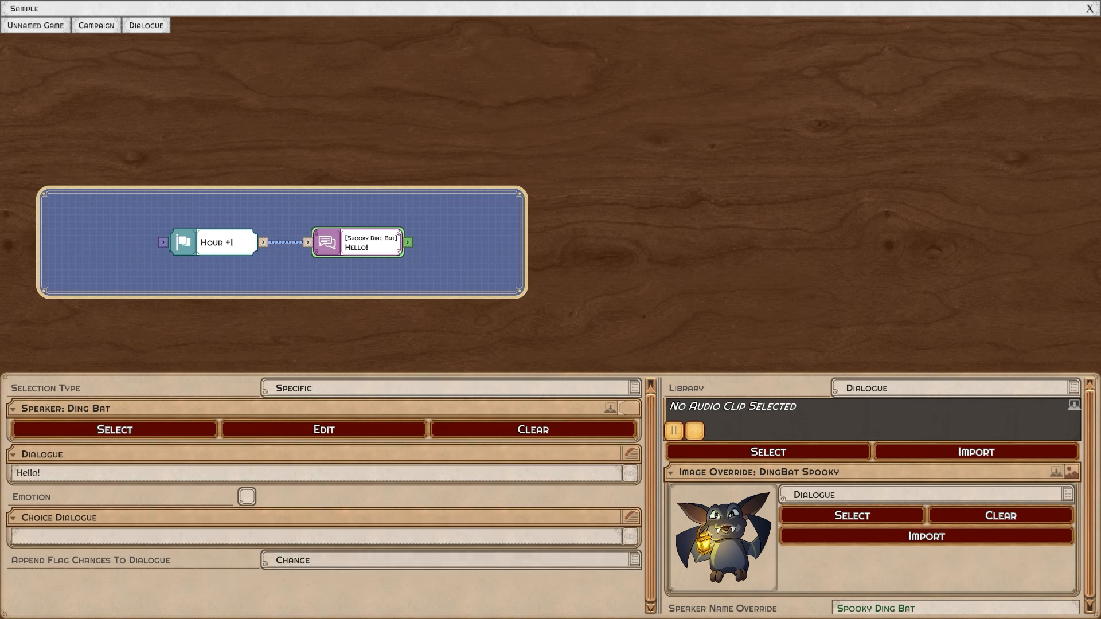
click(447, 561)
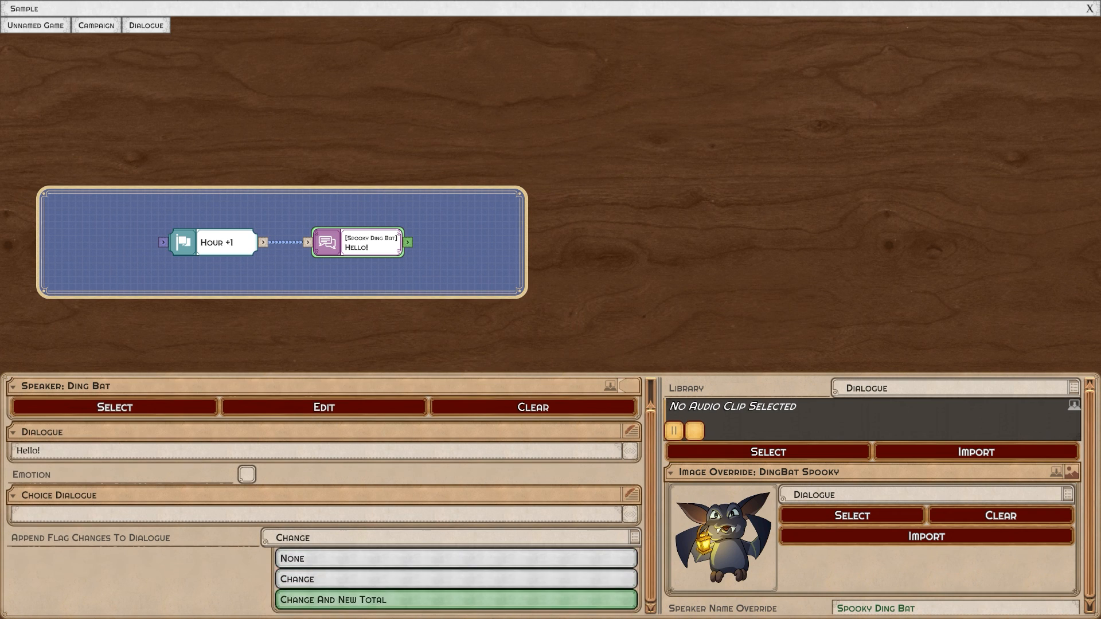
click(451, 560)
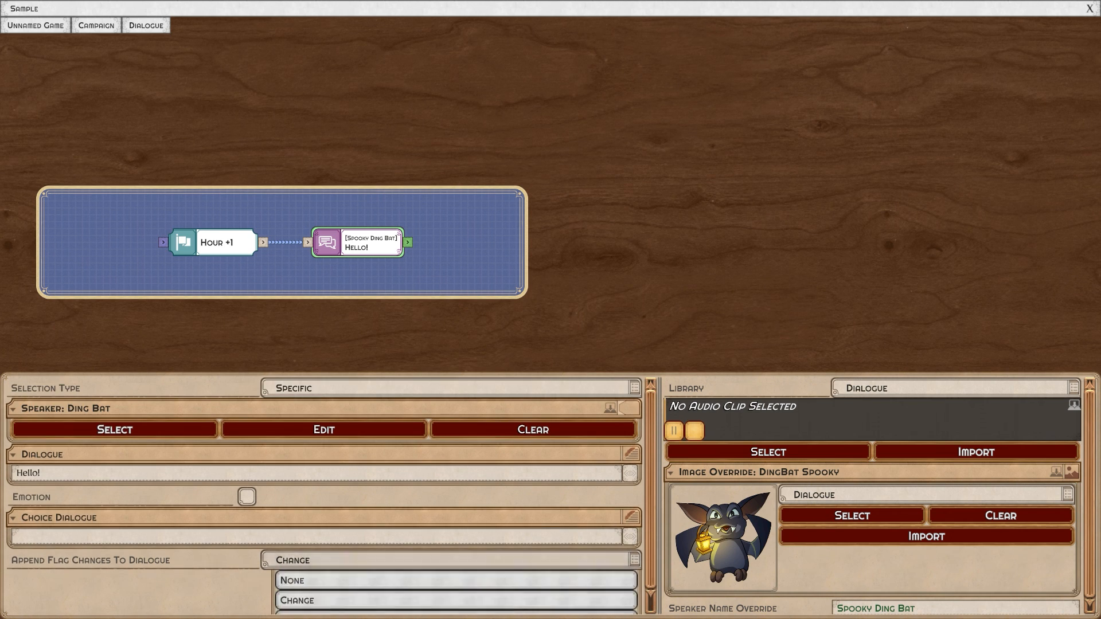
click(451, 581)
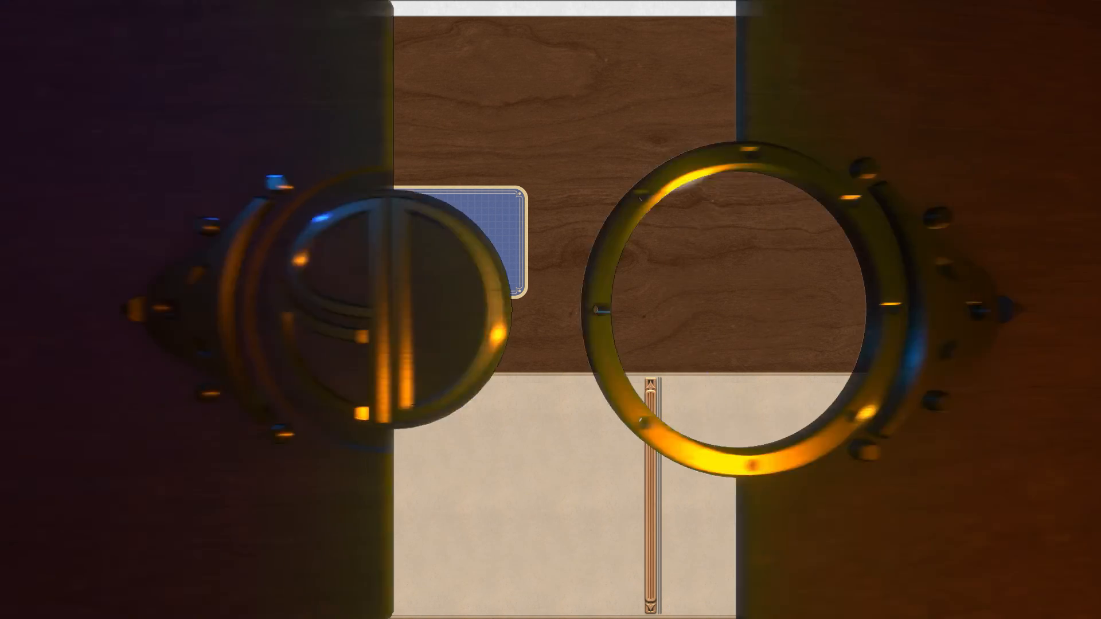